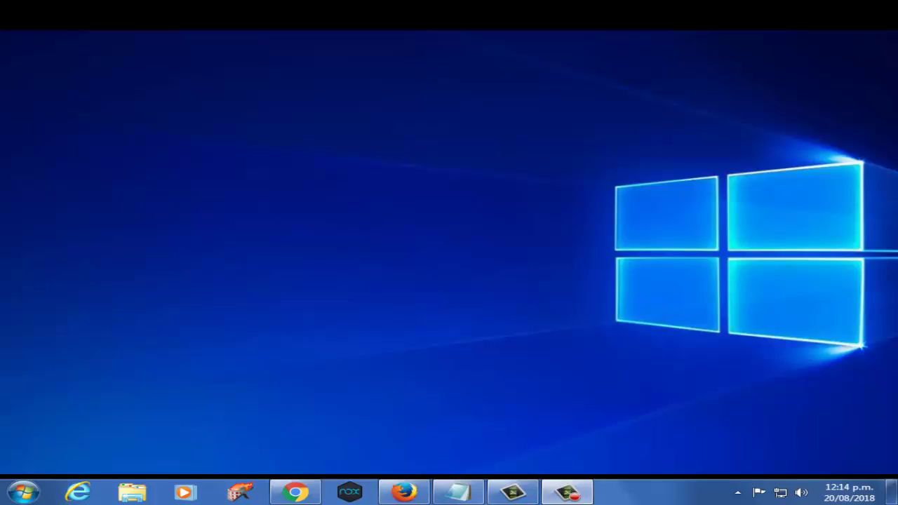
Review the DLL names in the Notepad note and the msvcp140.dll and vcruntime140.dll version lists in Chrome
left_click(467, 496)
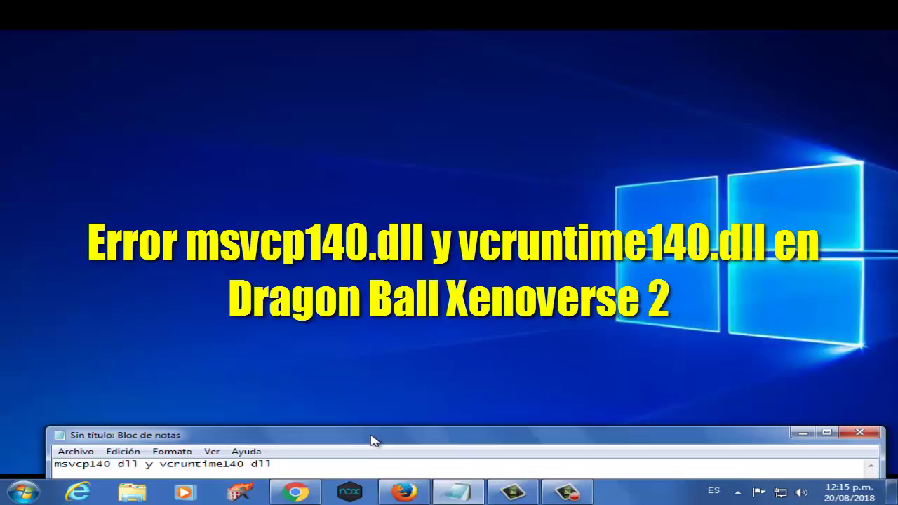
left_click(804, 432)
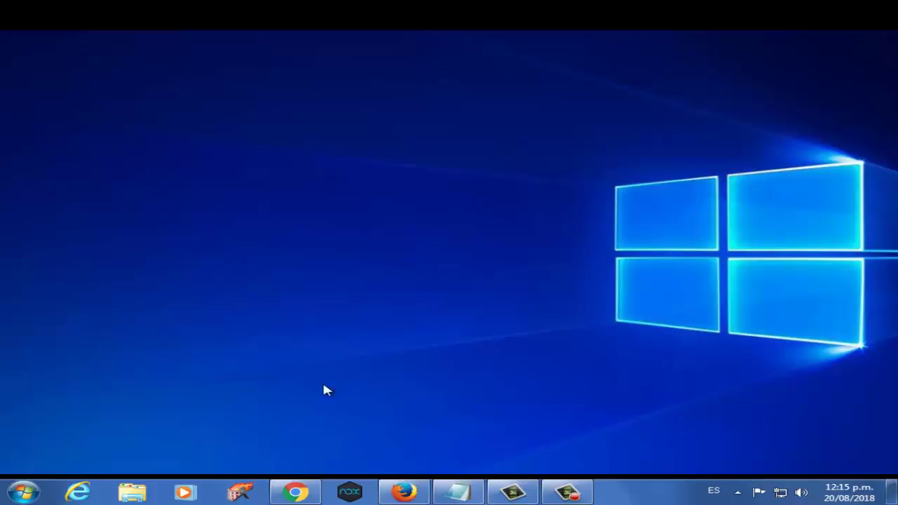
left_click(296, 492)
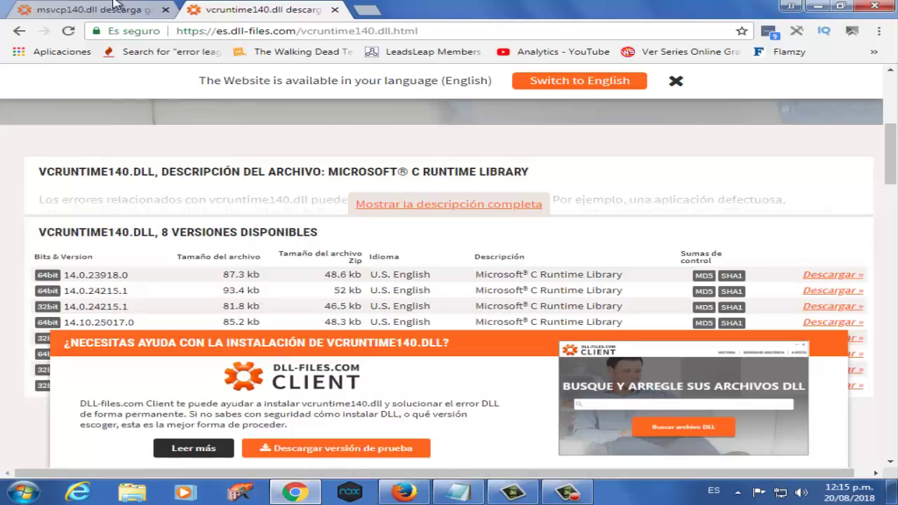
left_click(116, 7)
left_click(247, 8)
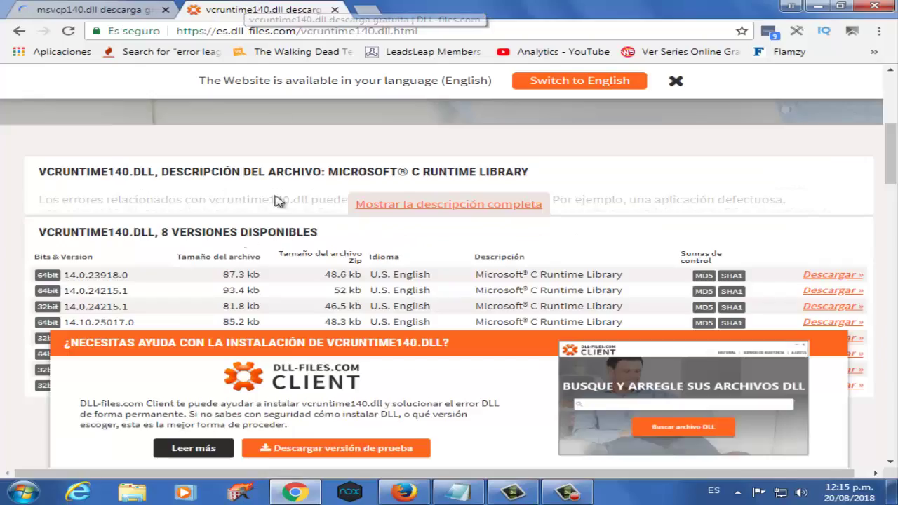
scroll(224, 270, "down", 1)
scroll(223, 271, "up", 2)
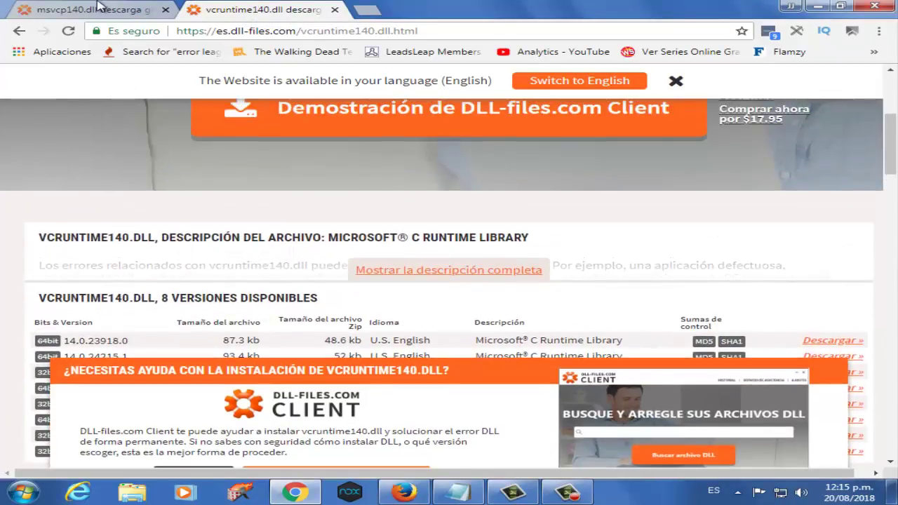
left_click(98, 9)
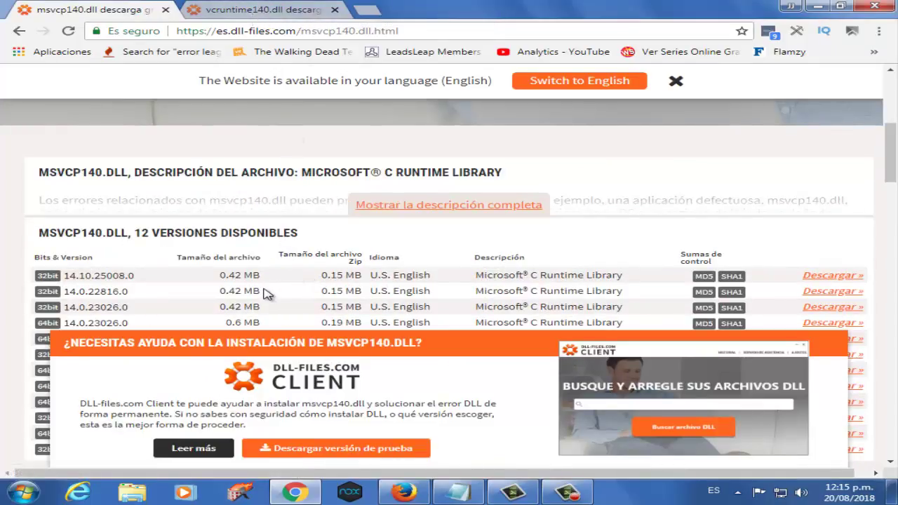
scroll(267, 293, "down", 1)
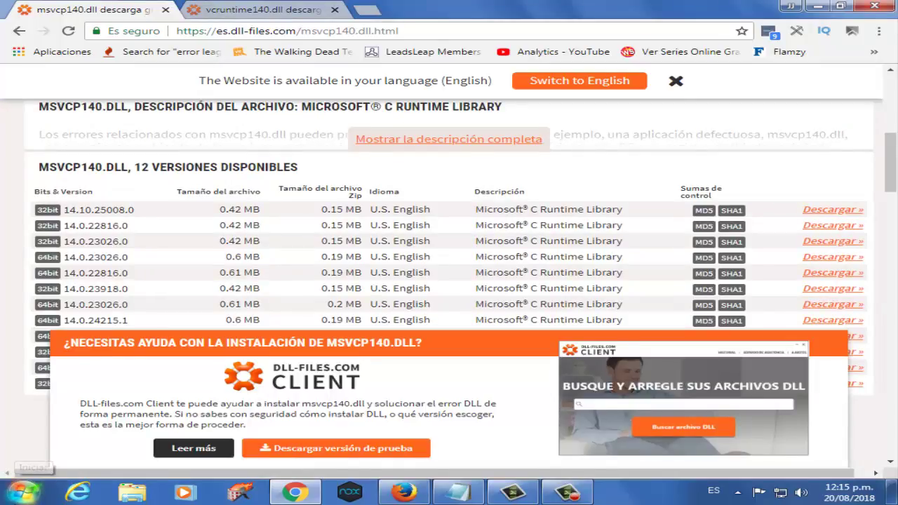
Check in the computer's system properties whether Windows is 32-bit or 64-bit, and close the window
left_click(23, 492)
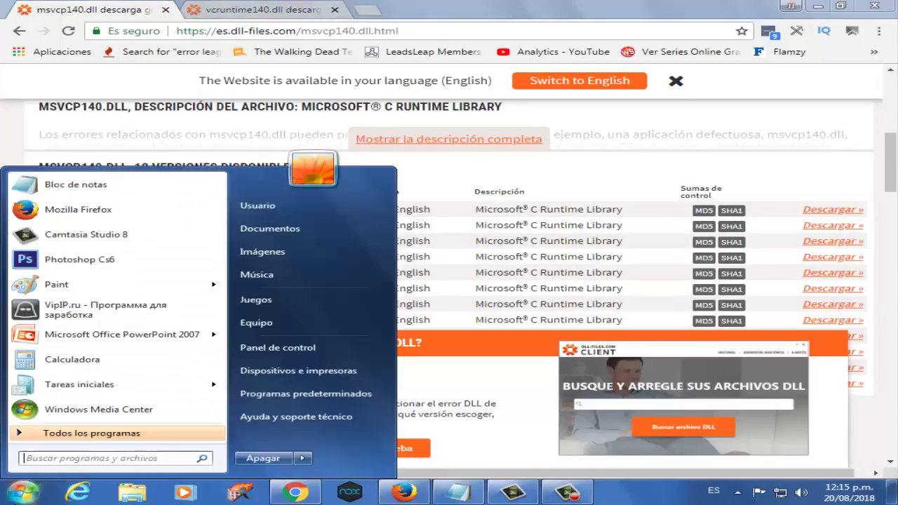
right_click(318, 329)
left_click(378, 437)
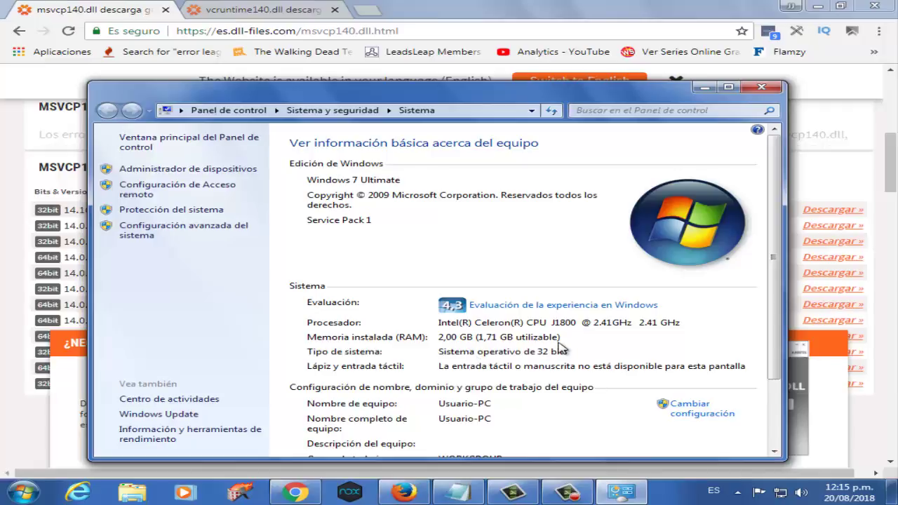
left_click(763, 87)
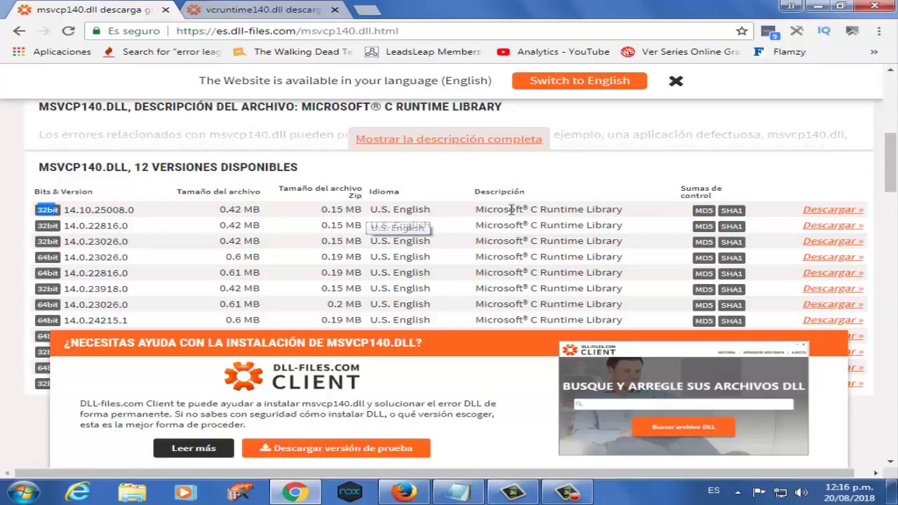
Download the 32-bit msvcp140.dll version 14.10.25008.0 and bring up the vcruntime140.dll version list
left_click(835, 211)
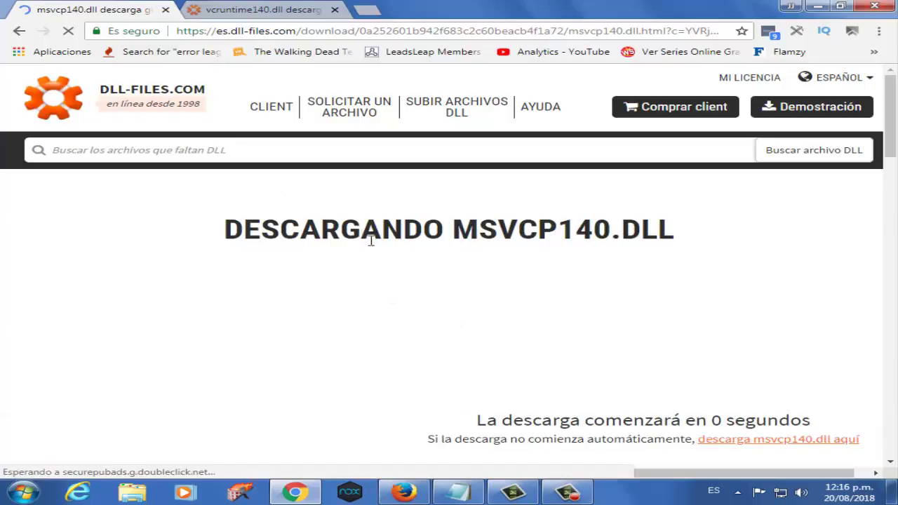
left_click(257, 9)
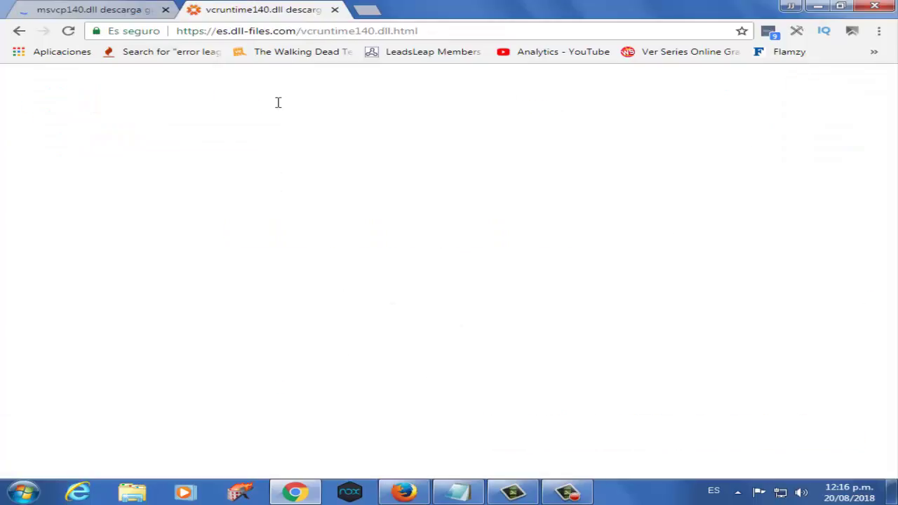
scroll(158, 222, "down", 3)
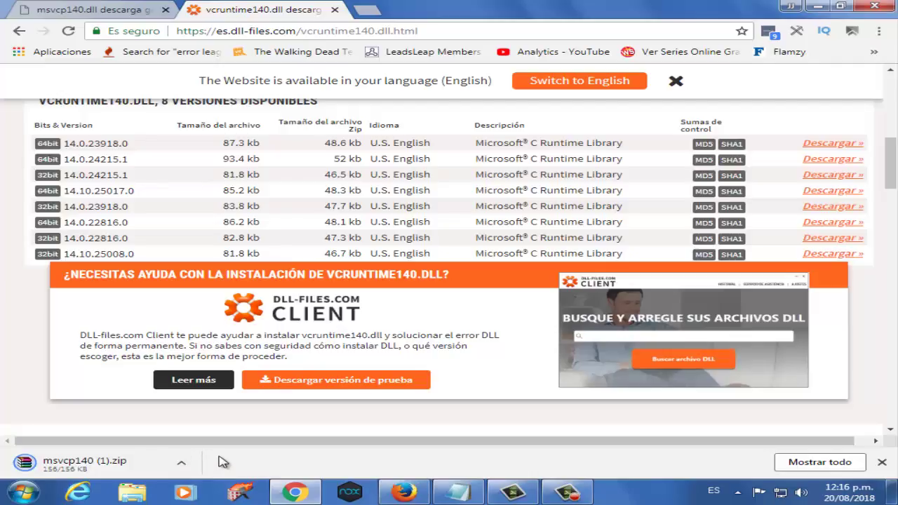
Show the downloaded msvcp140 (1) archive in its folder, copy it, and close the folder window
left_click(181, 462)
left_click(207, 418)
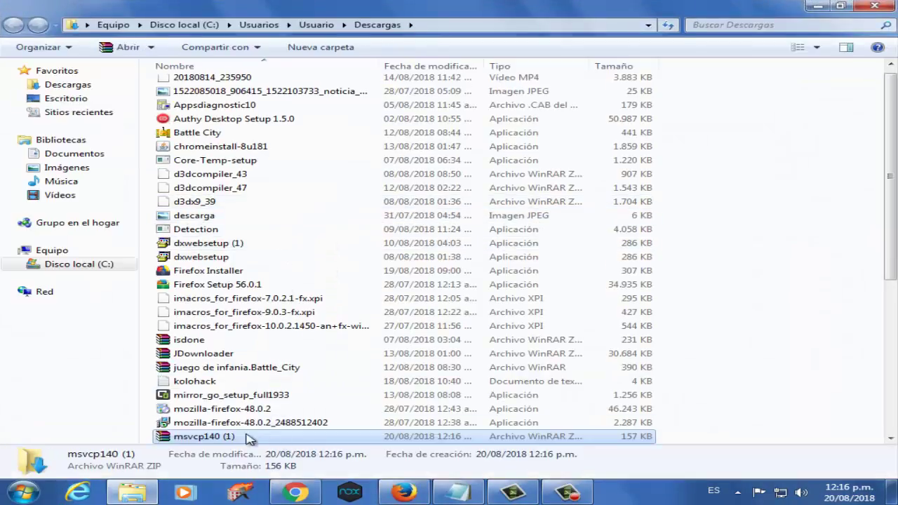
right_click(240, 433)
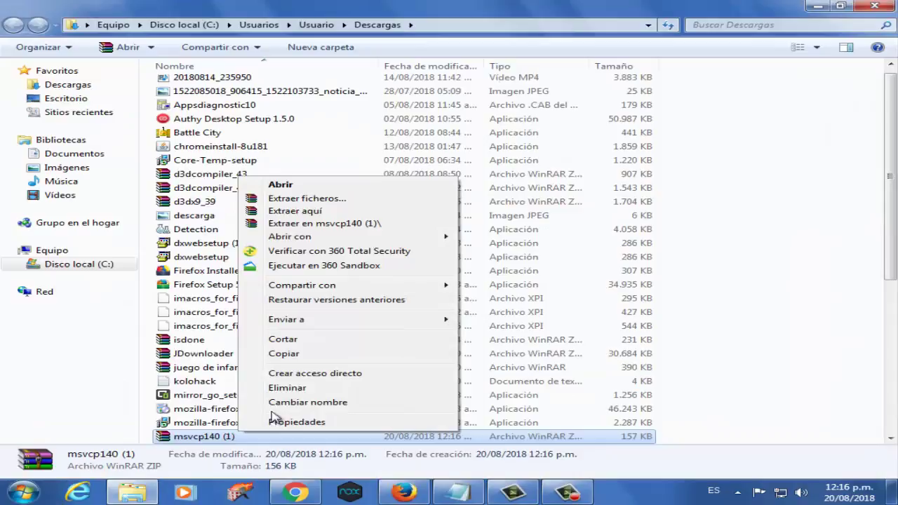
left_click(295, 355)
left_click(874, 6)
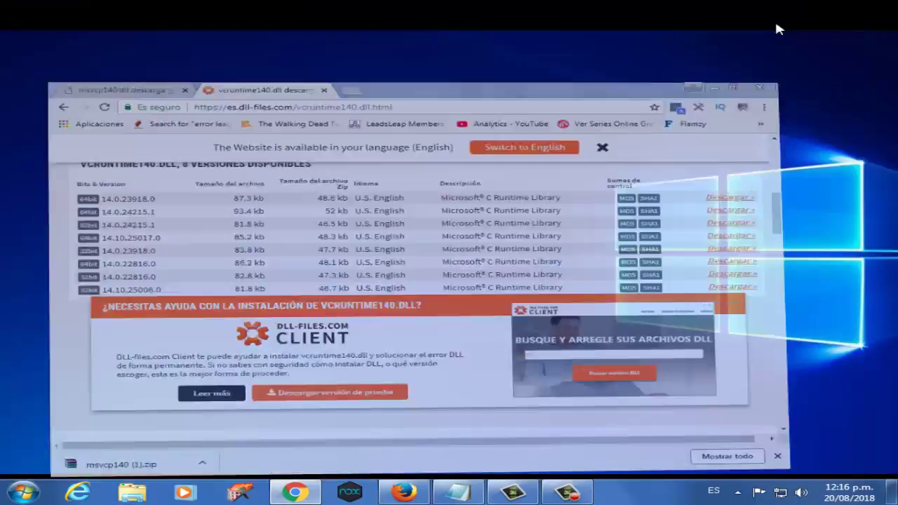
Make the desktop icons visible and paste the msvcp140 (1) archive onto the desktop
left_click(284, 140)
right_click(285, 140)
mouse_move(321, 149)
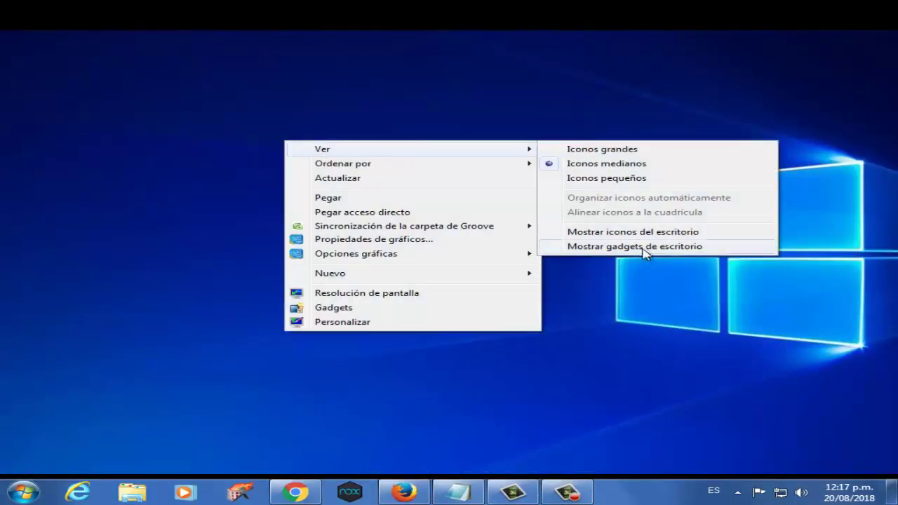
left_click(628, 233)
right_click(360, 171)
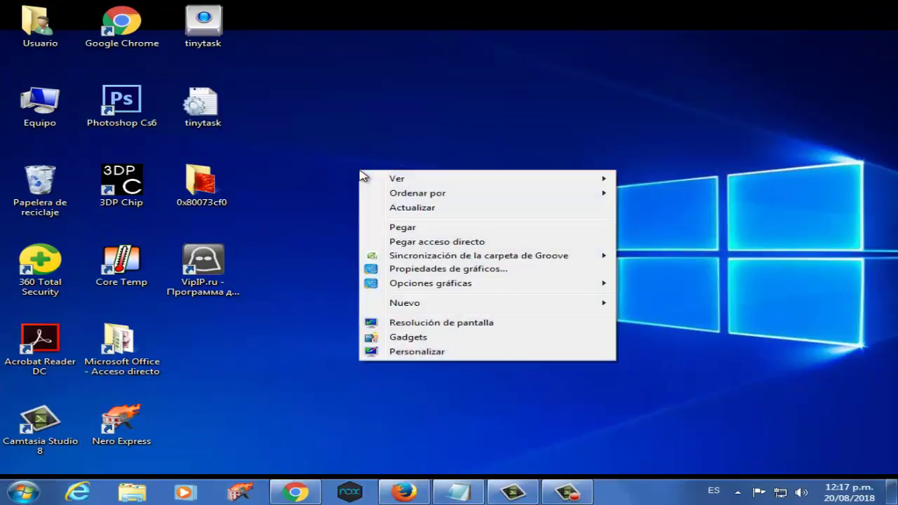
left_click(415, 227)
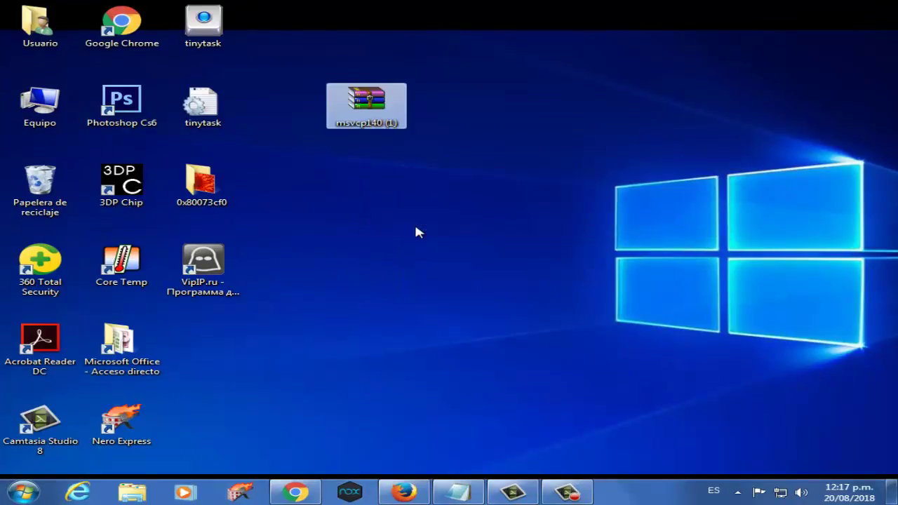
Extract the msvcp140 (1) archive directly onto the desktop and copy the extracted msvcp140.dll file
right_click(346, 109)
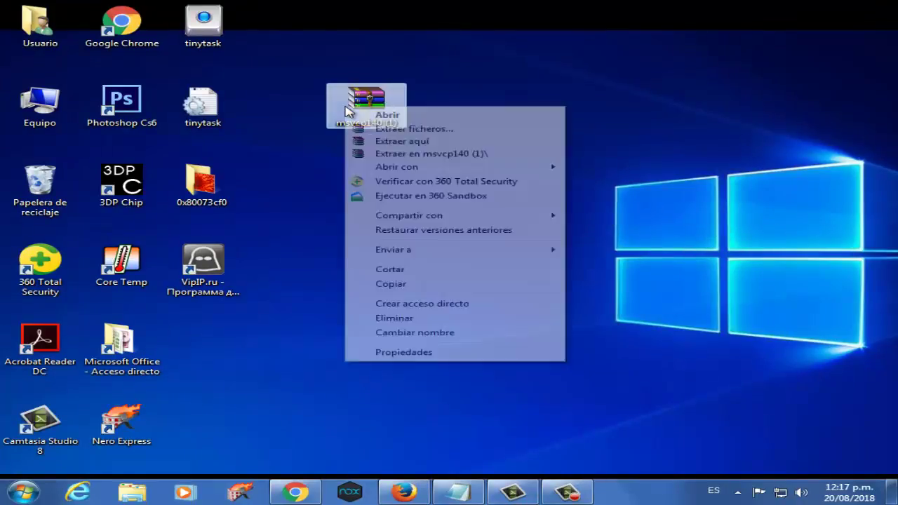
left_click(411, 142)
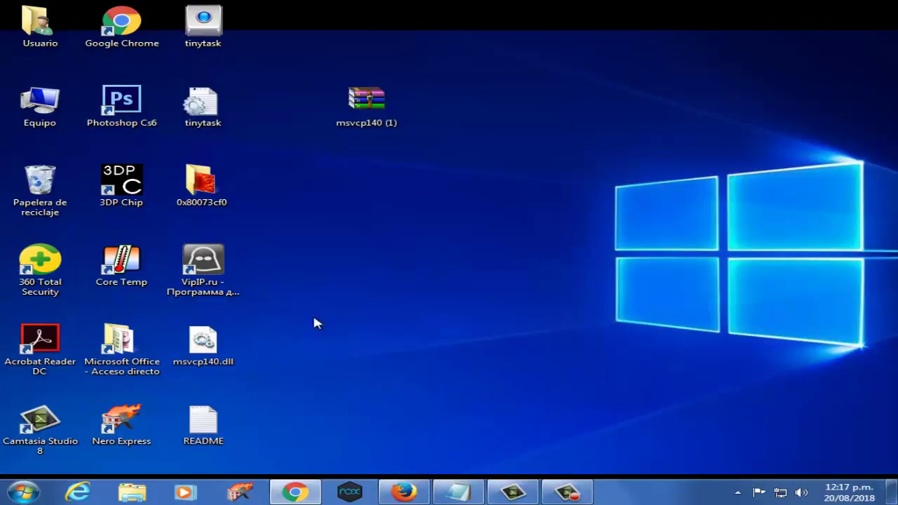
left_click(216, 351)
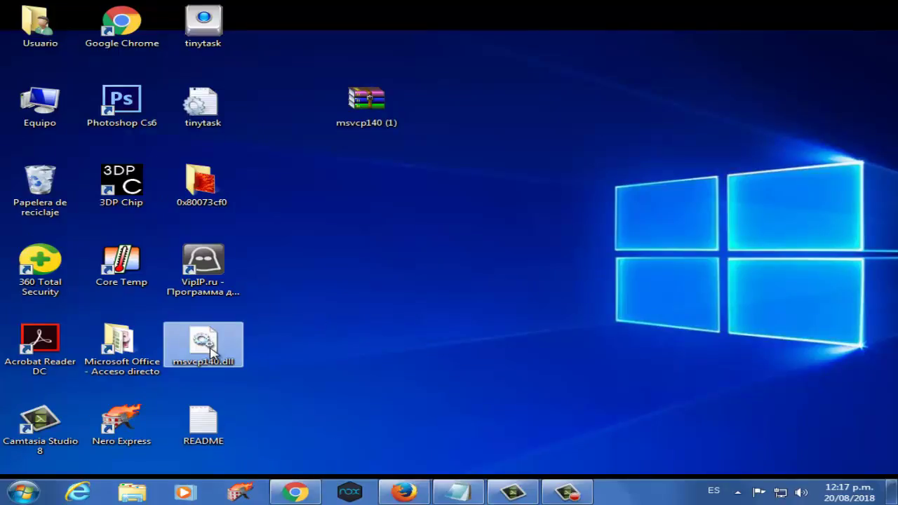
right_click(211, 354)
left_click(256, 270)
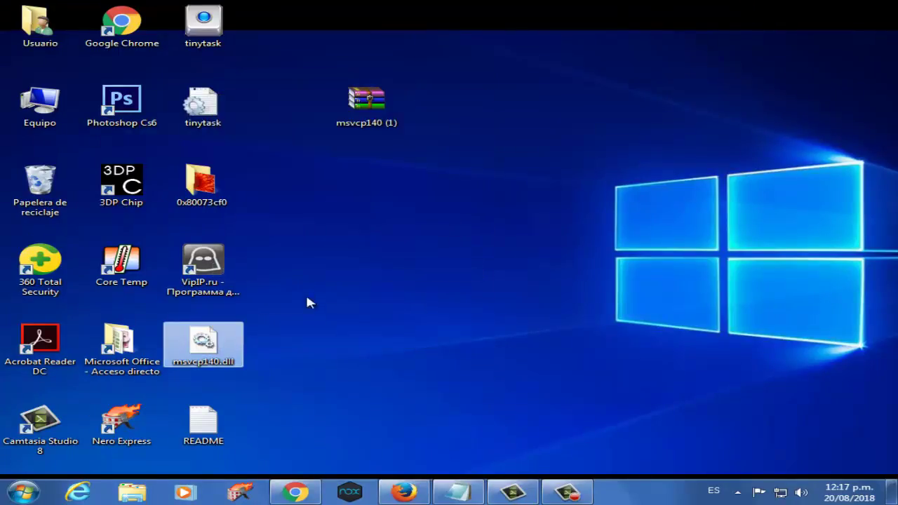
Locate the SysWOW64 and System32 folders inside C:\Windows and open System32
key("super")
left_click(312, 321)
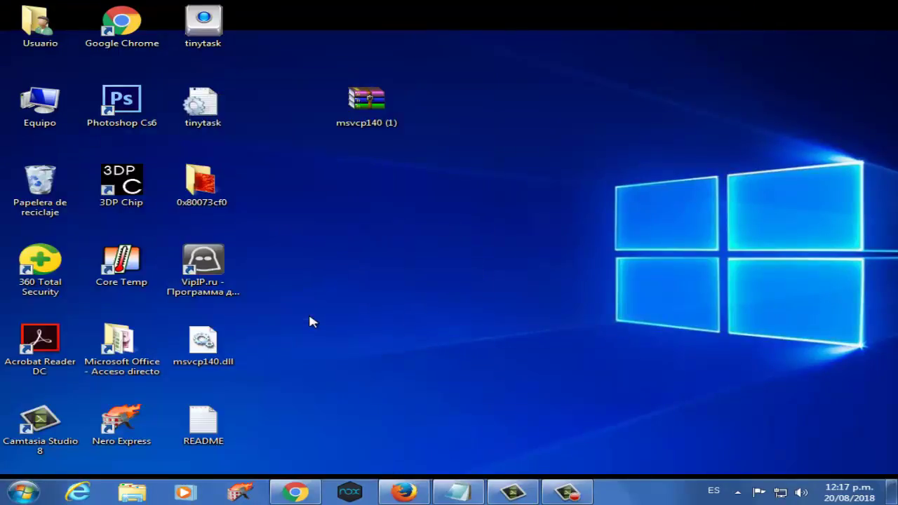
double_click(257, 115)
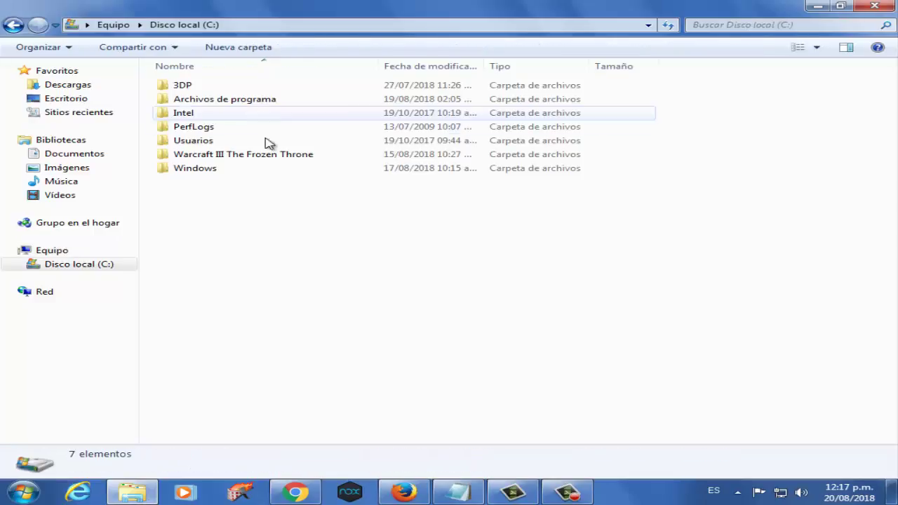
double_click(197, 170)
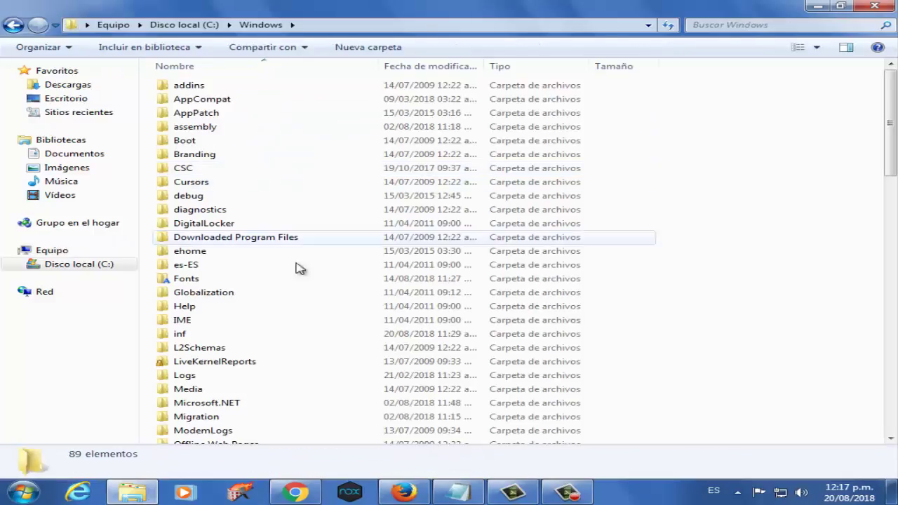
left_click(252, 361)
scroll(257, 367, "down", 16)
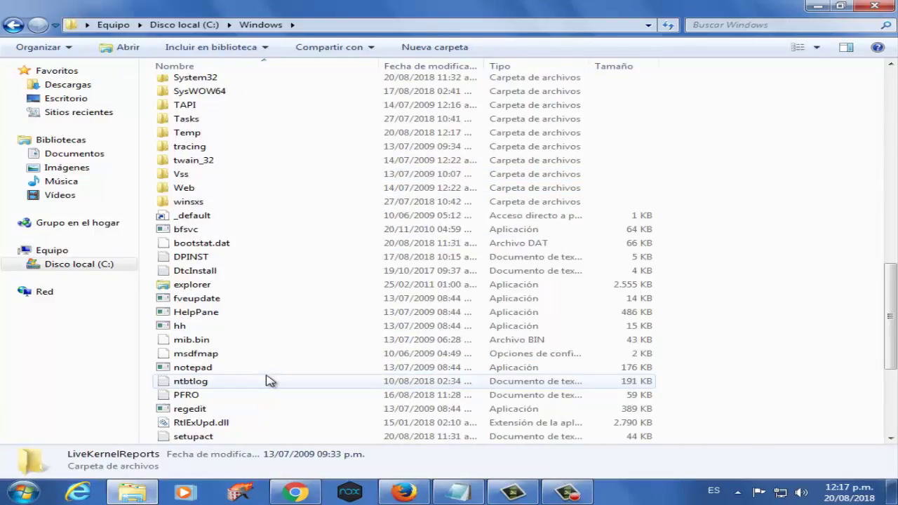
scroll(269, 380, "up", 5)
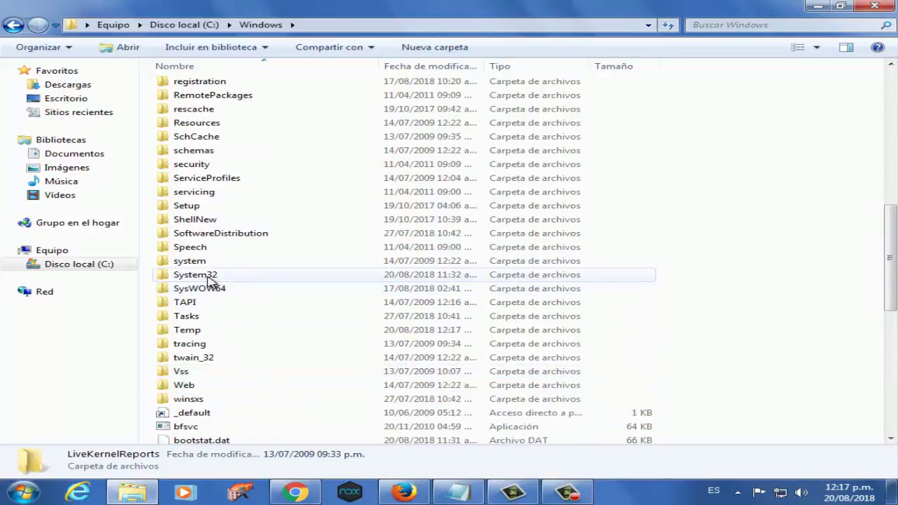
mouse_move(221, 289)
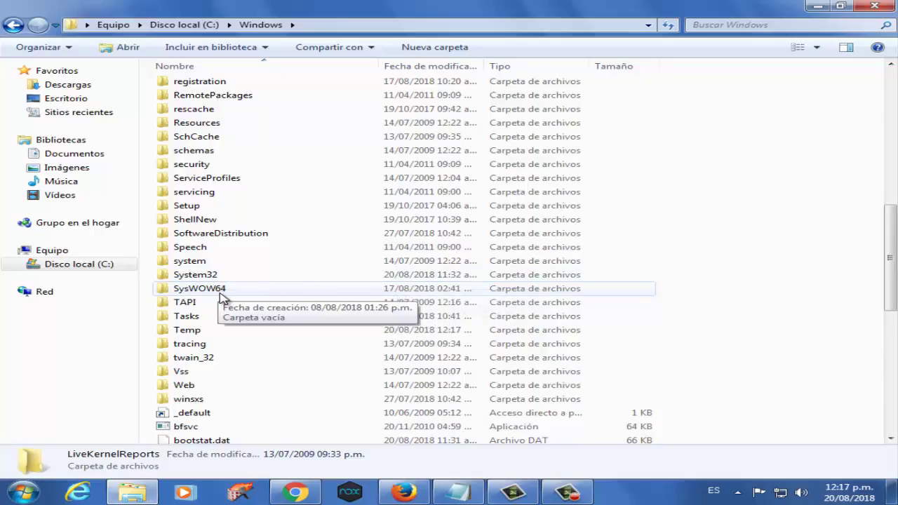
double_click(222, 295)
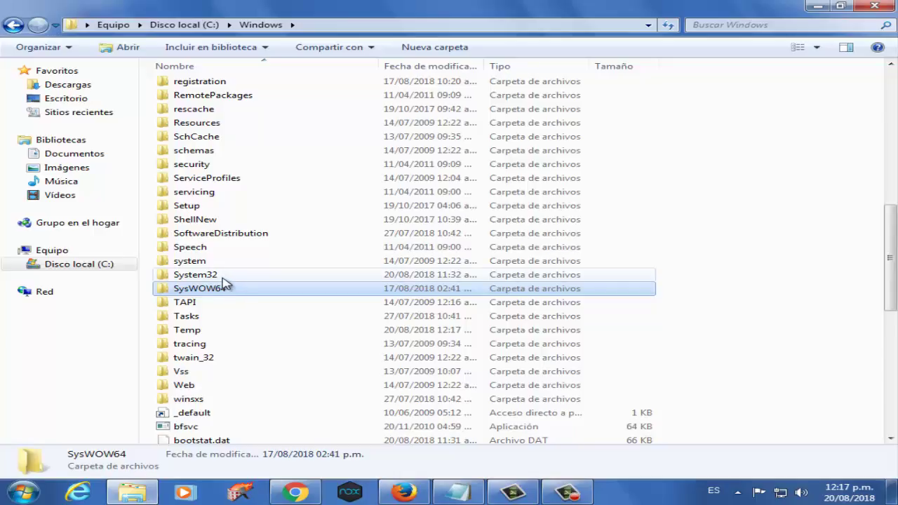
double_click(210, 275)
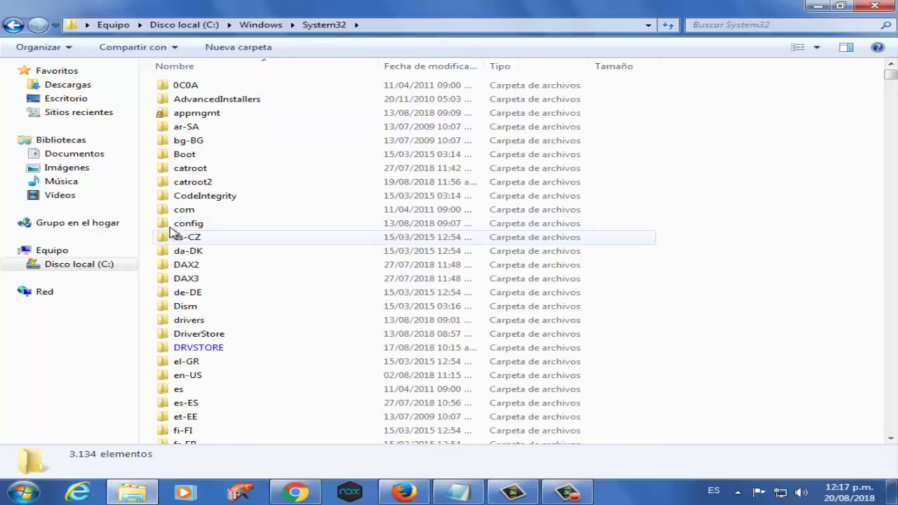
right_click(150, 200)
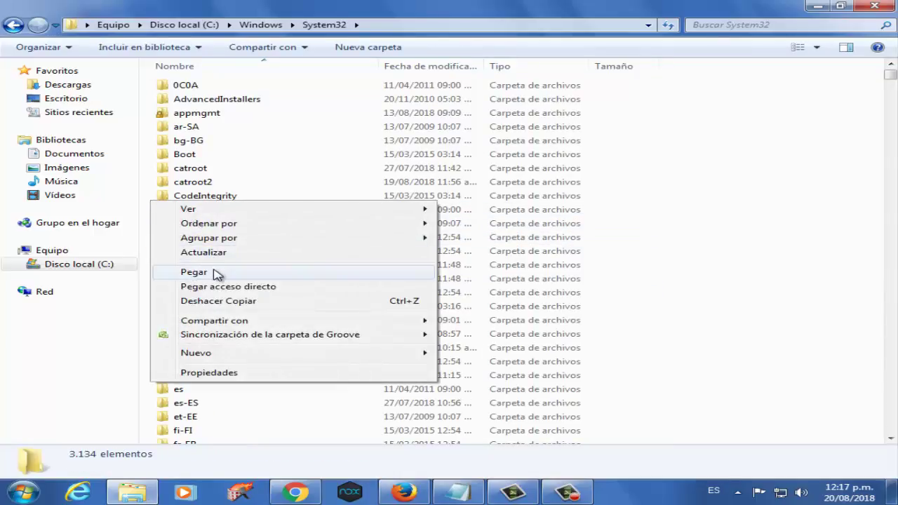
left_click(140, 196)
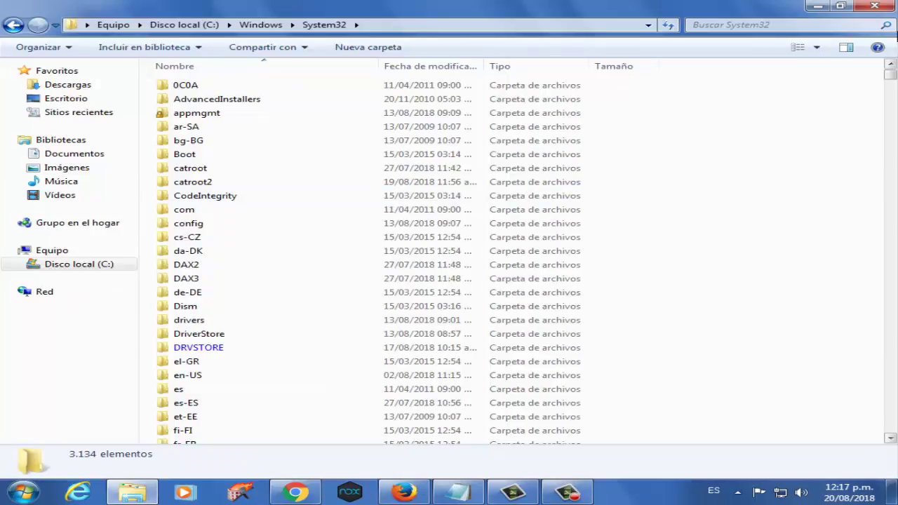
left_click(876, 6)
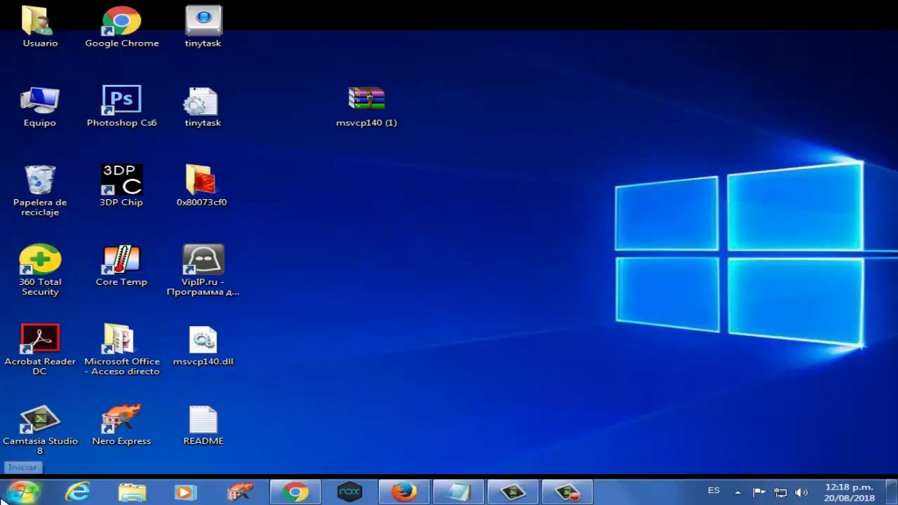
Find cmd through the system's program search and run it as administrator
left_click(23, 492)
left_click(52, 459)
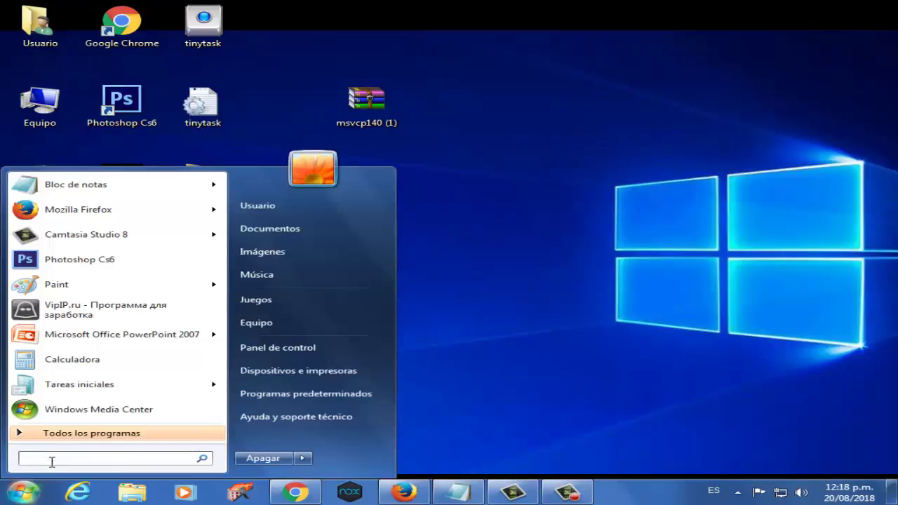
type("md")
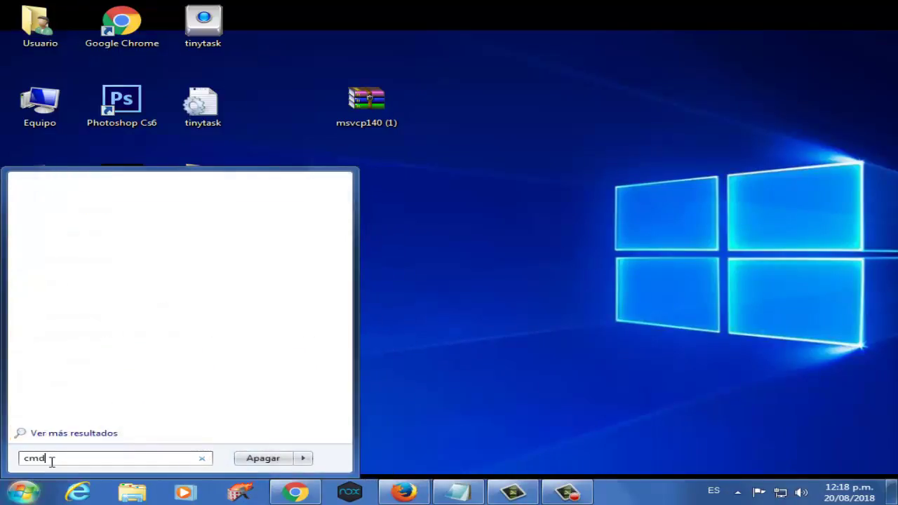
right_click(79, 211)
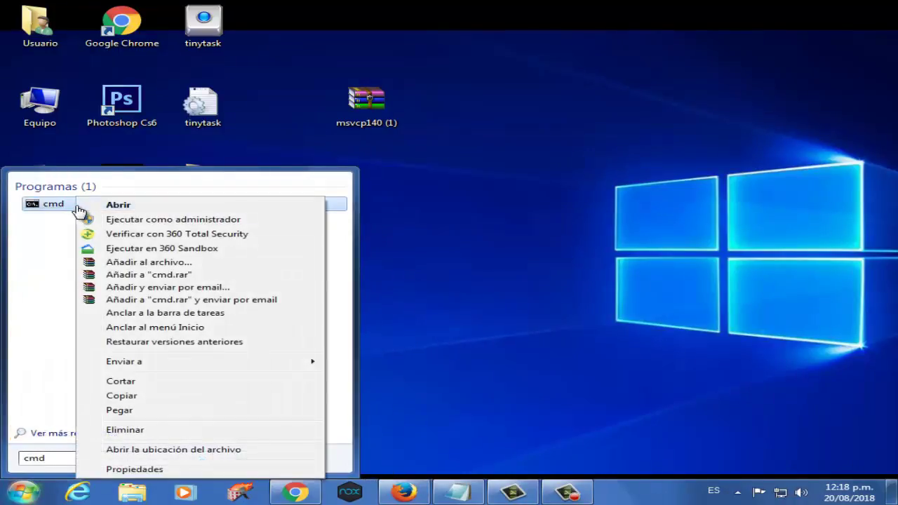
left_click(140, 219)
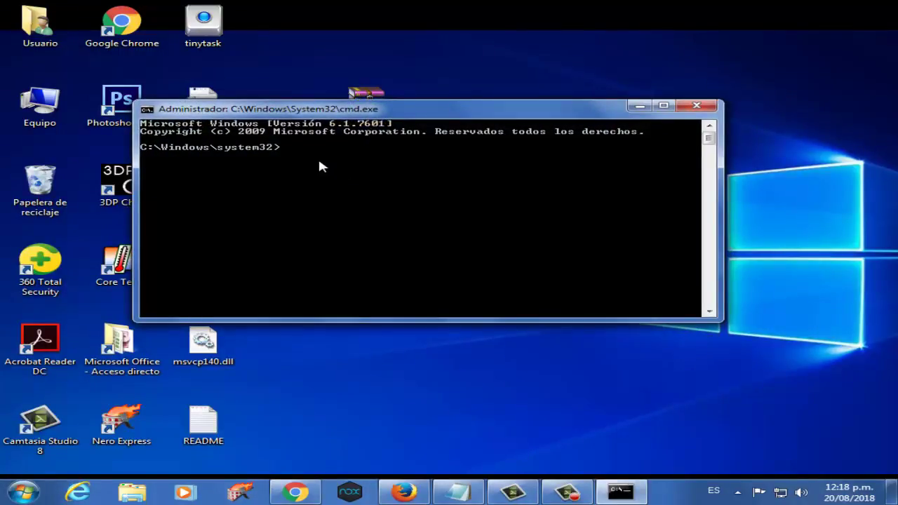
Enter sfc /scannow at the administrator prompt without running it, erase the text, and close the Command Prompt
type("sfc /scannow")
key("BackSpace")
key("BackSpace")
key("BackSpace")
key("BackSpace")
key("BackSpace")
key("BackSpace")
key("BackSpace")
key("BackSpace")
key("BackSpace")
key("BackSpace")
key("BackSpace")
key("BackSpace")
type("e")
key("Return")
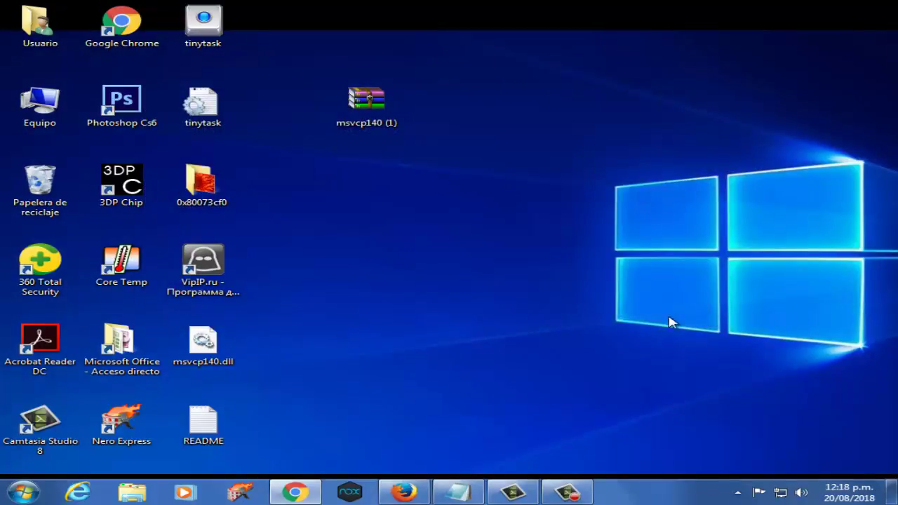
Show the Windows Update page under System and Security in the Control Panel, and close the window
left_click(31, 497)
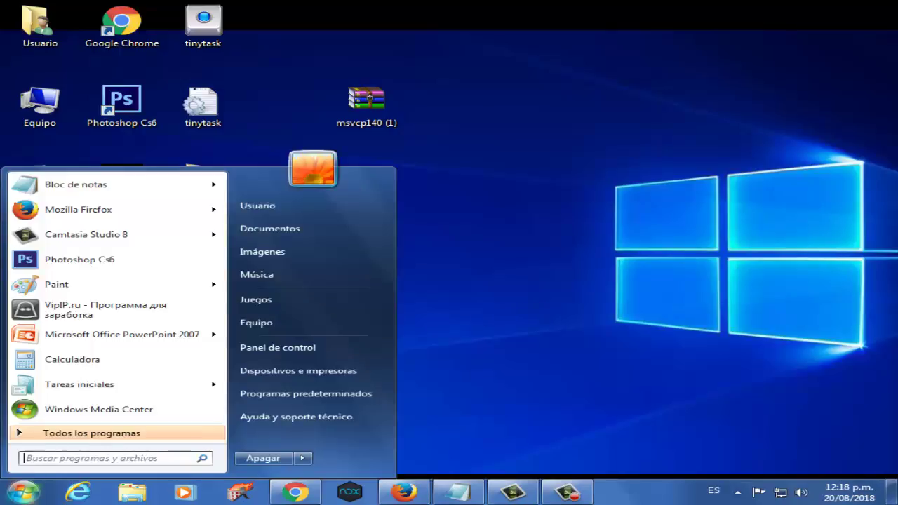
left_click(262, 348)
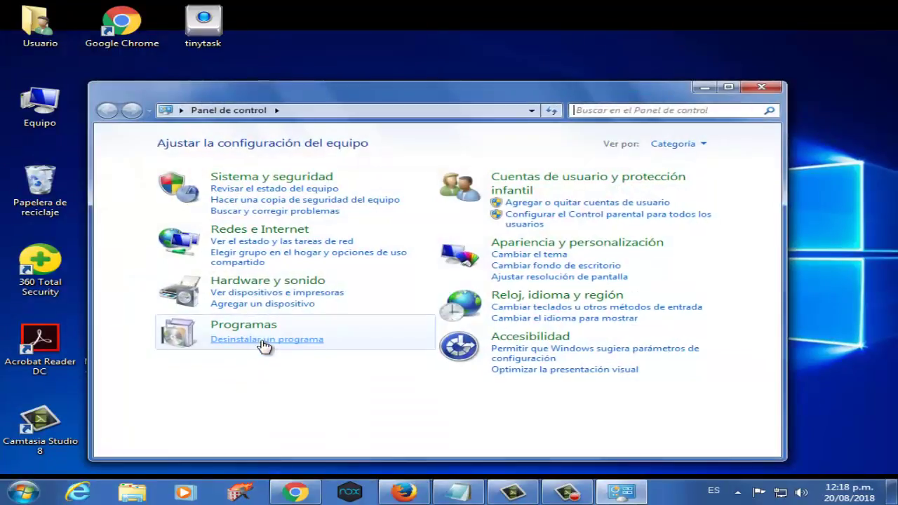
left_click(251, 177)
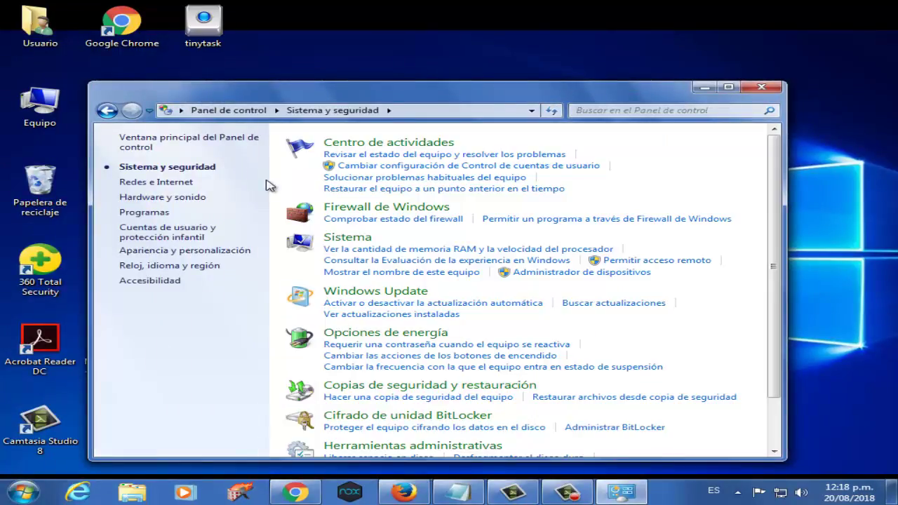
left_click(360, 292)
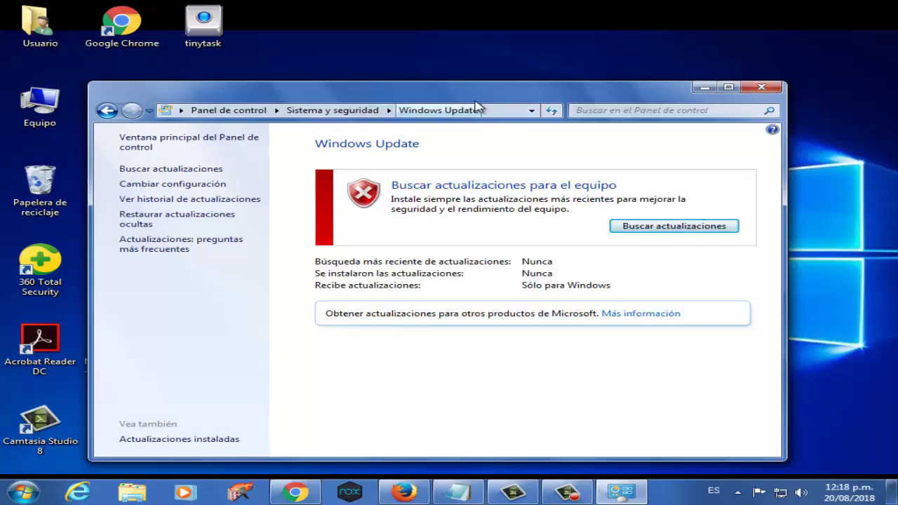
mouse_move(467, 92)
left_mouse_down()
mouse_move(468, 133)
mouse_move(468, 56)
mouse_move(469, 109)
left_mouse_up()
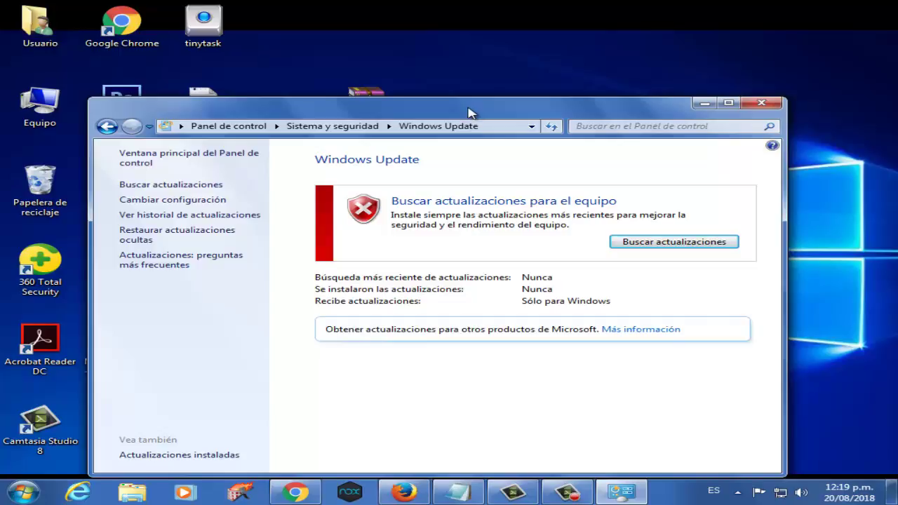
left_click(778, 104)
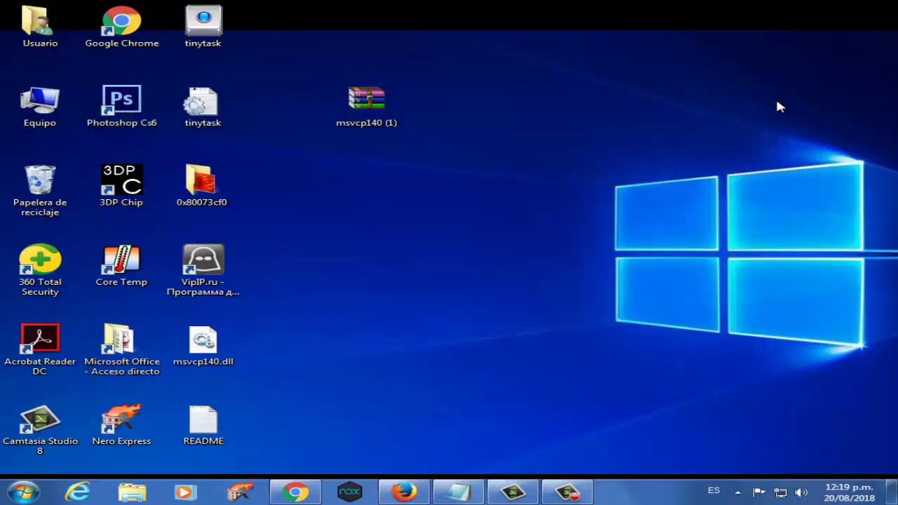